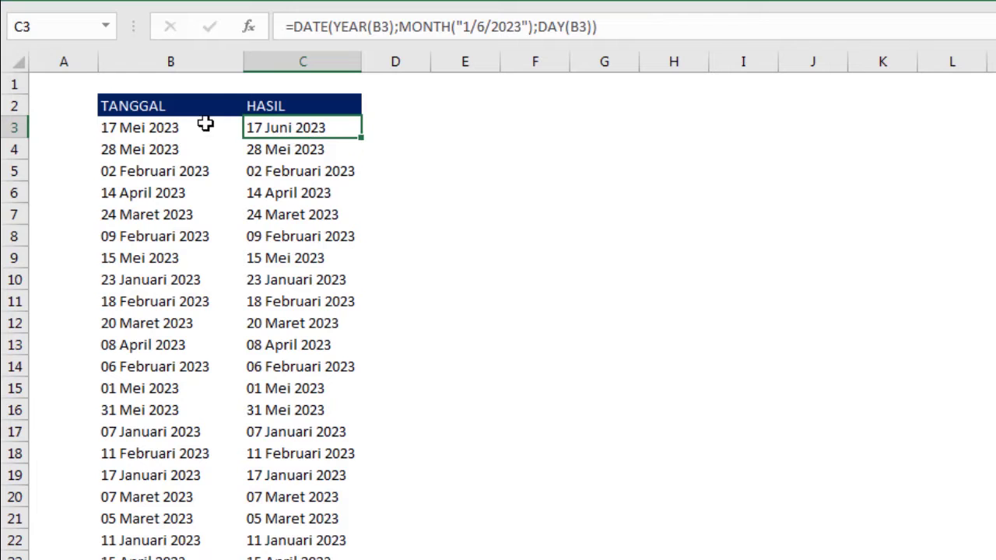
- Copy the DATE formula in C3 down column C alongside the TANGGAL dates
double_click(361, 139)
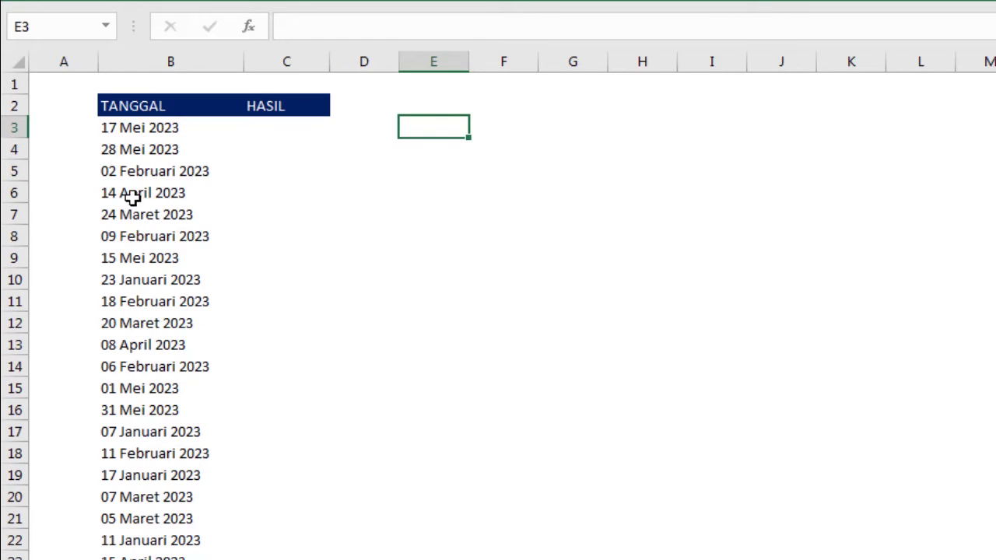
left_click(291, 131)
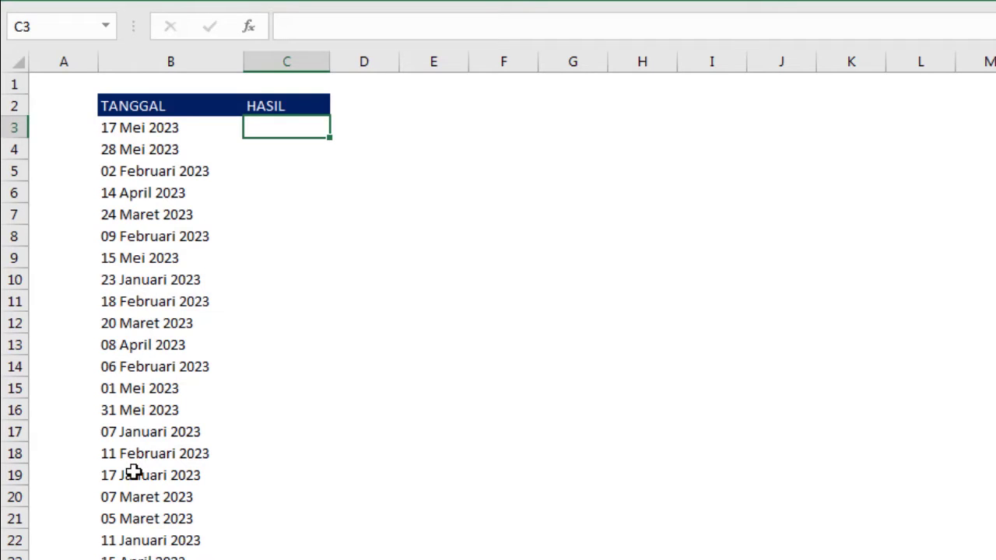
left_click(297, 193)
left_click(295, 125)
- Enter =DAY(B3) in C3 to get the day of the first TANGGAL date
type("=")
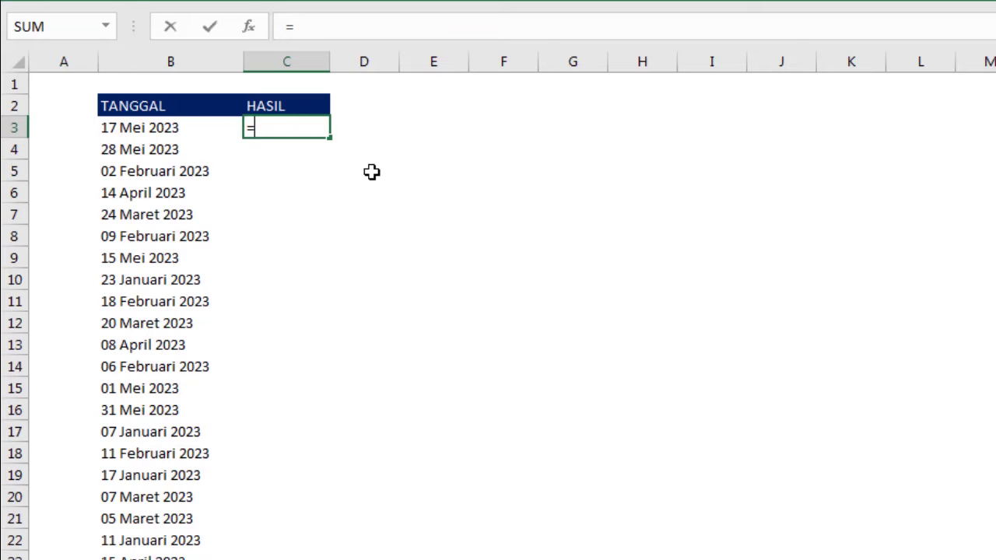
type("day")
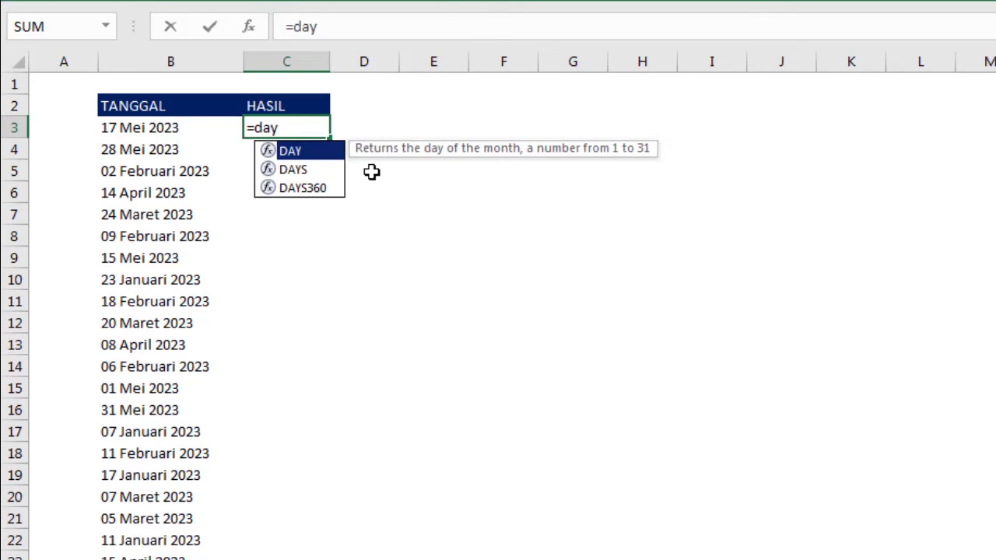
key("Tab")
left_click(146, 132)
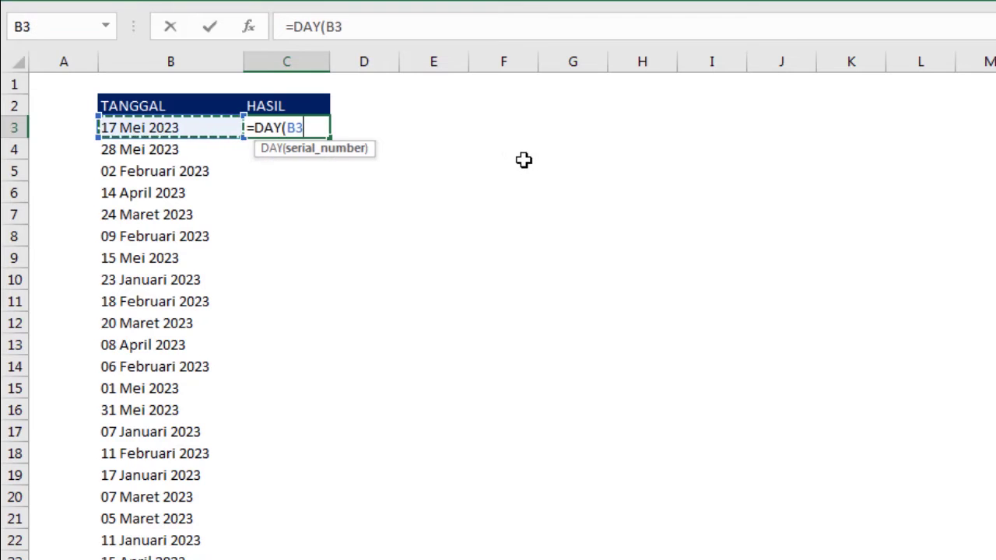
key("Return")
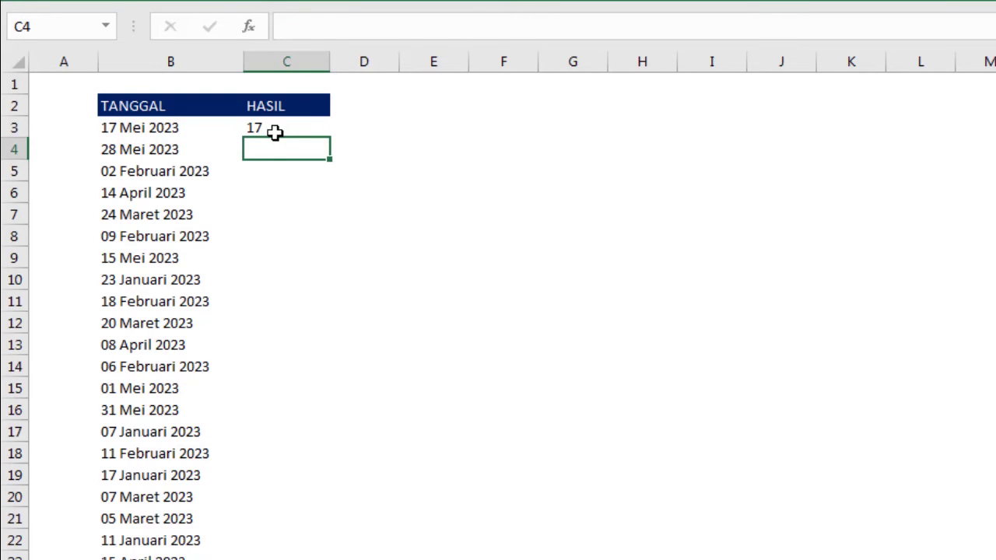
left_click(273, 131)
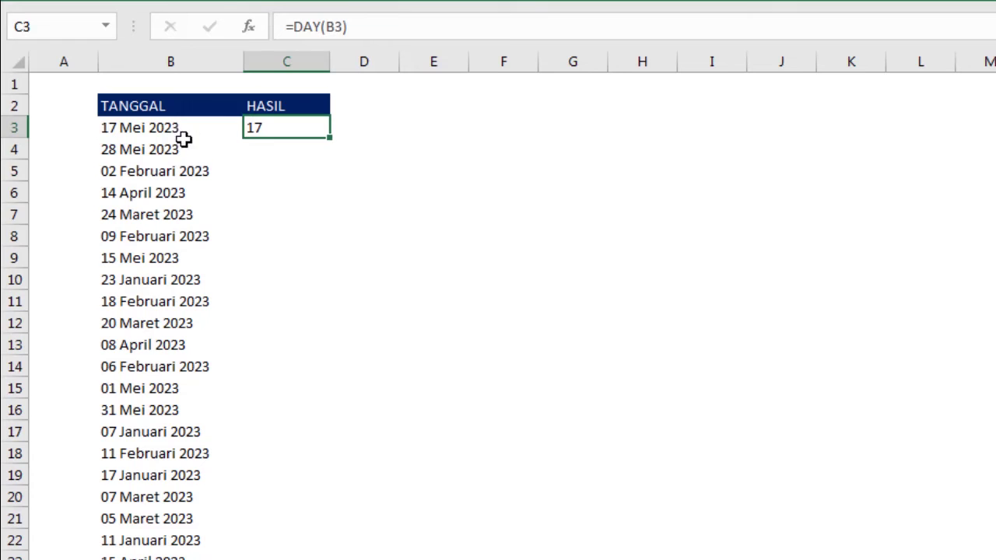
- Replace C3's formula with =MONTH(B3) to get the month of that date
type("=m")
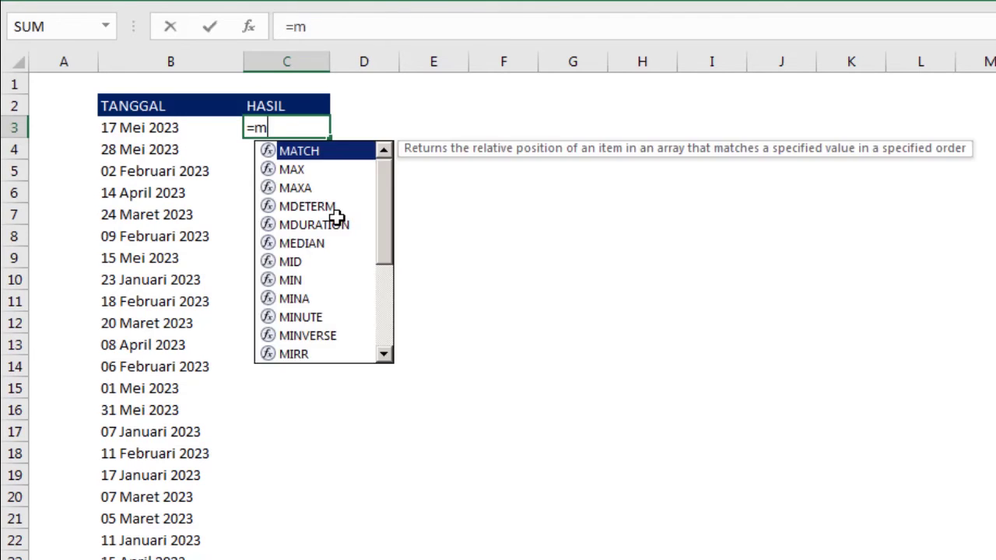
type("on")
key("Tab")
left_click(171, 131)
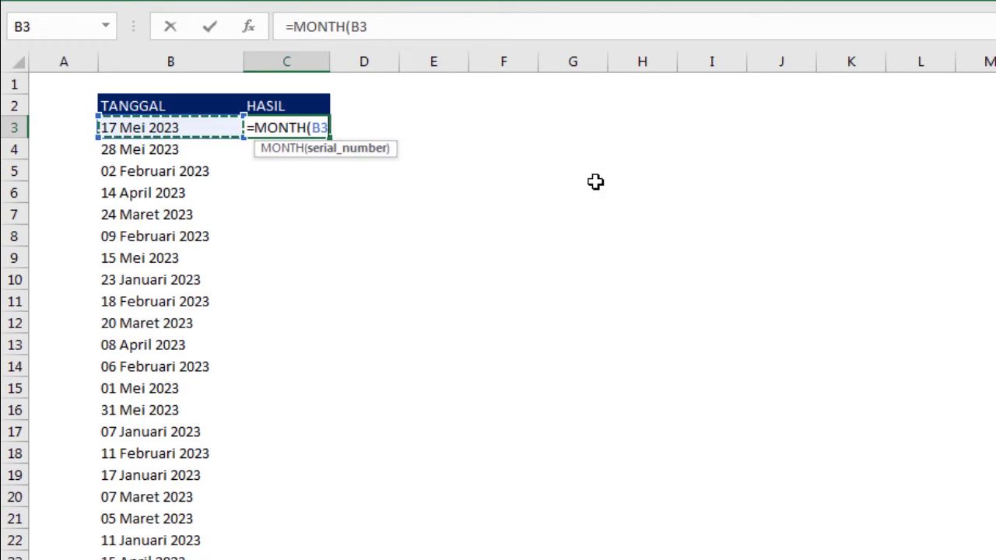
key("Return")
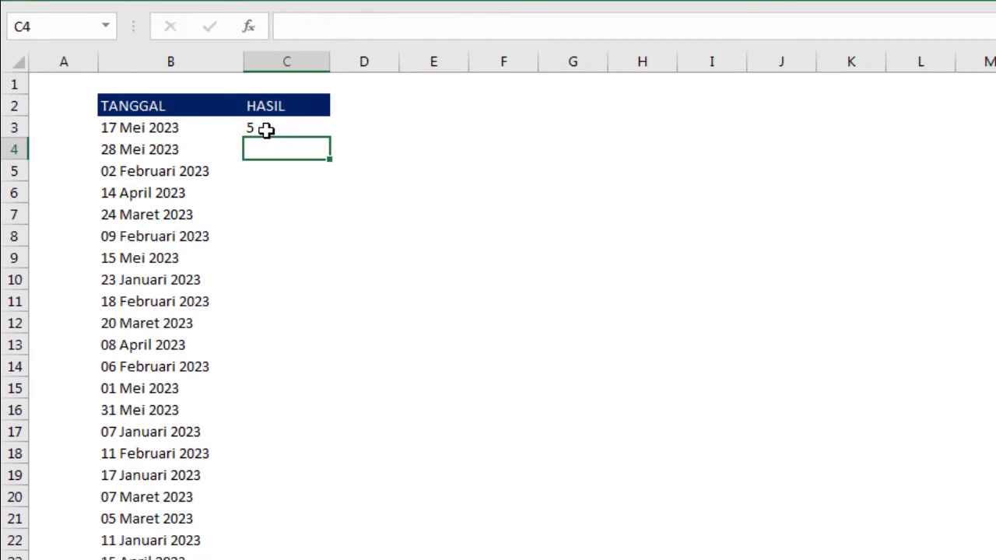
left_click(267, 131)
- Replace C3's formula with =YEAR(B3), so C3 shows 2023
type("=y")
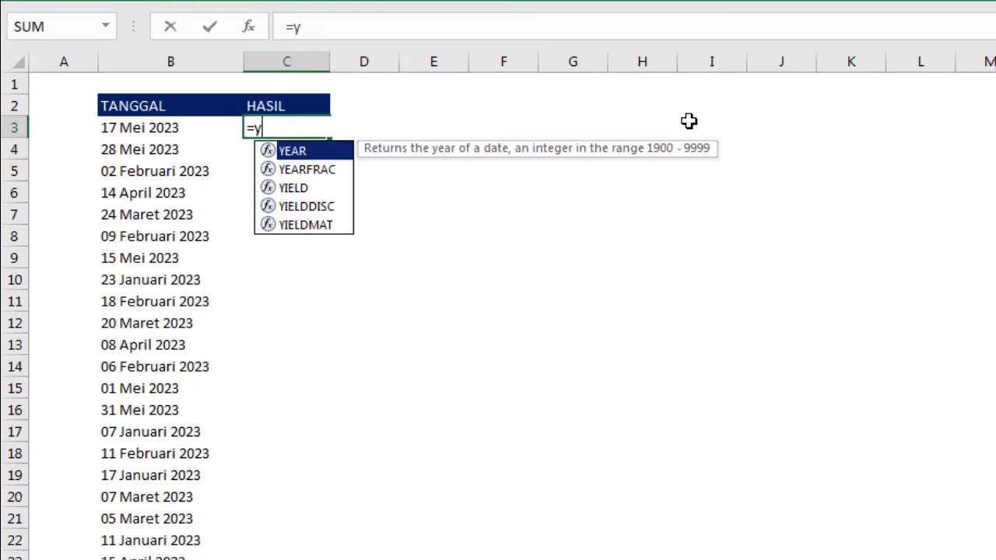
type("e")
key("Tab")
left_click(179, 127)
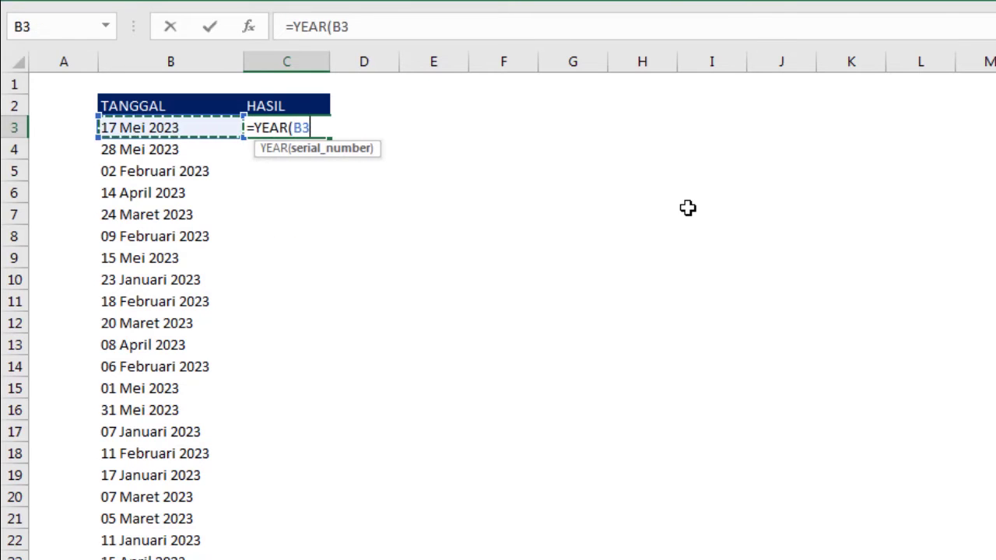
key("Return")
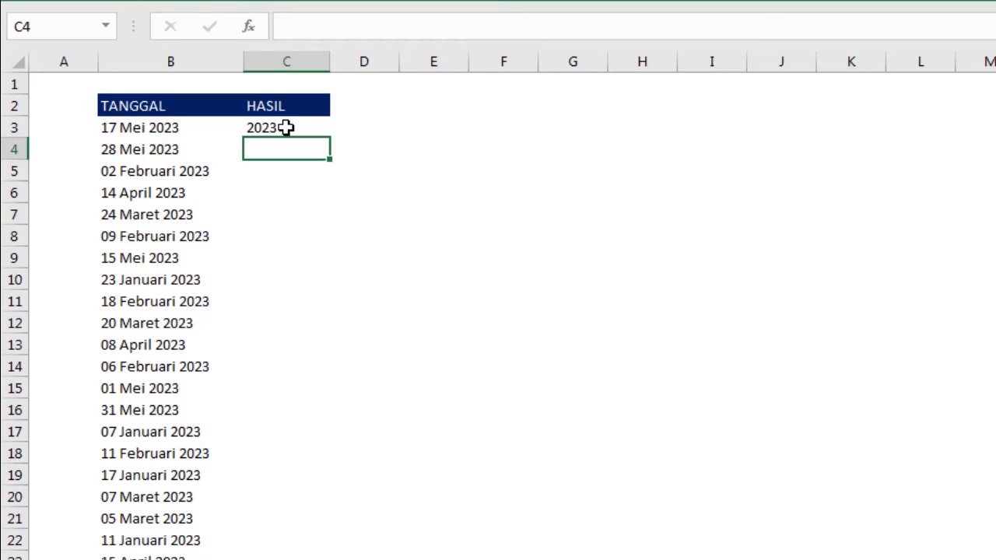
left_click(286, 128)
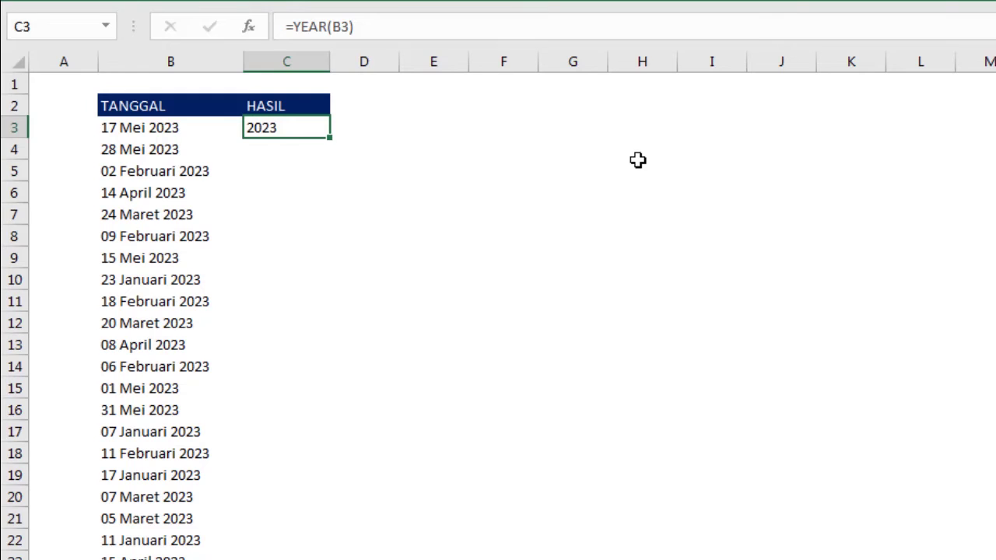
- Start C3's formula as =DATE(YEAR(B3);MONTH(B3) from the first TANGGAL date
type("=")
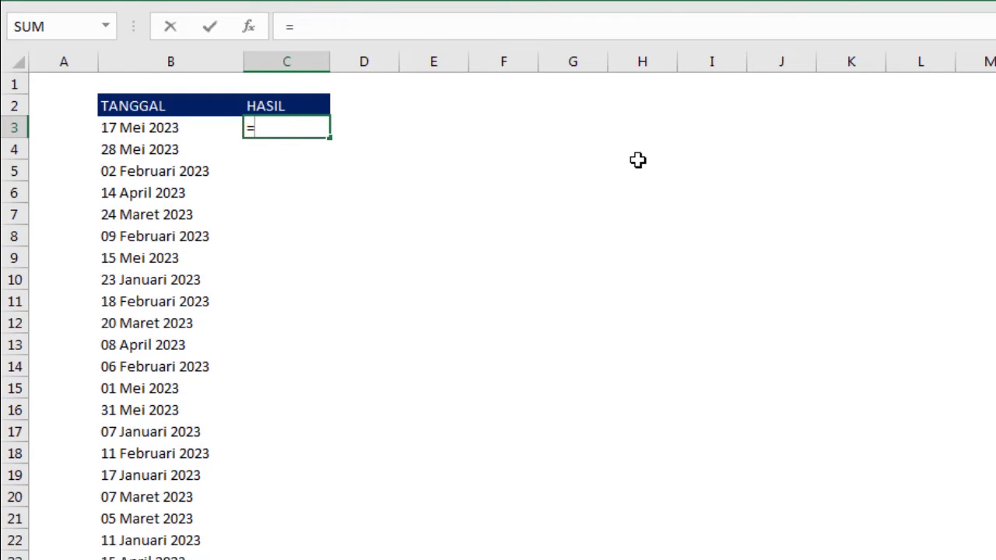
type("da")
key("Tab")
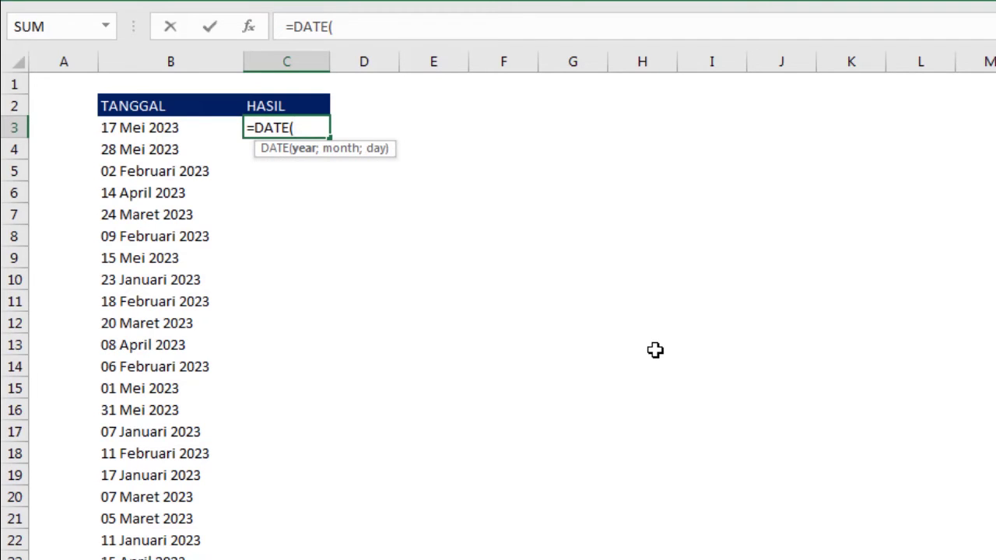
type("ye")
key("Tab")
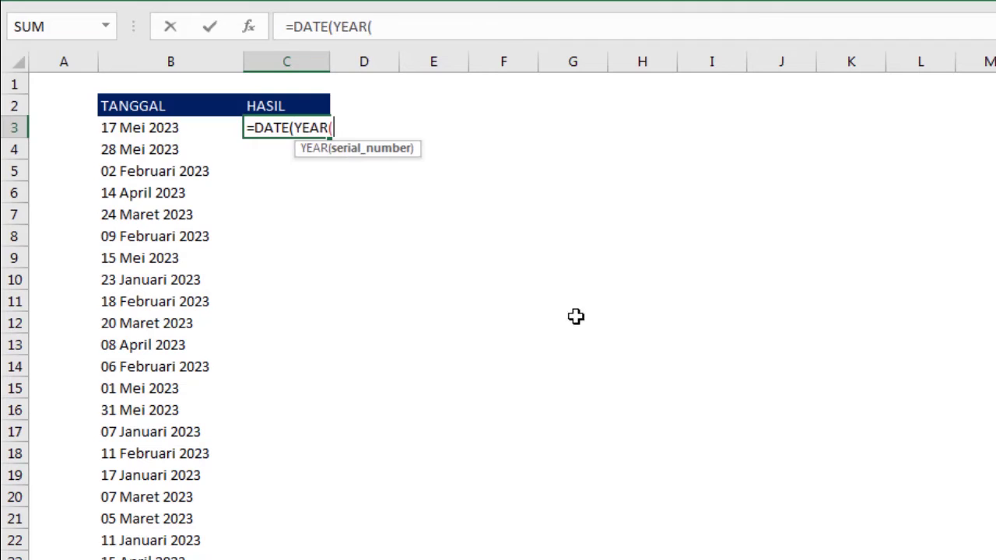
left_click(161, 128)
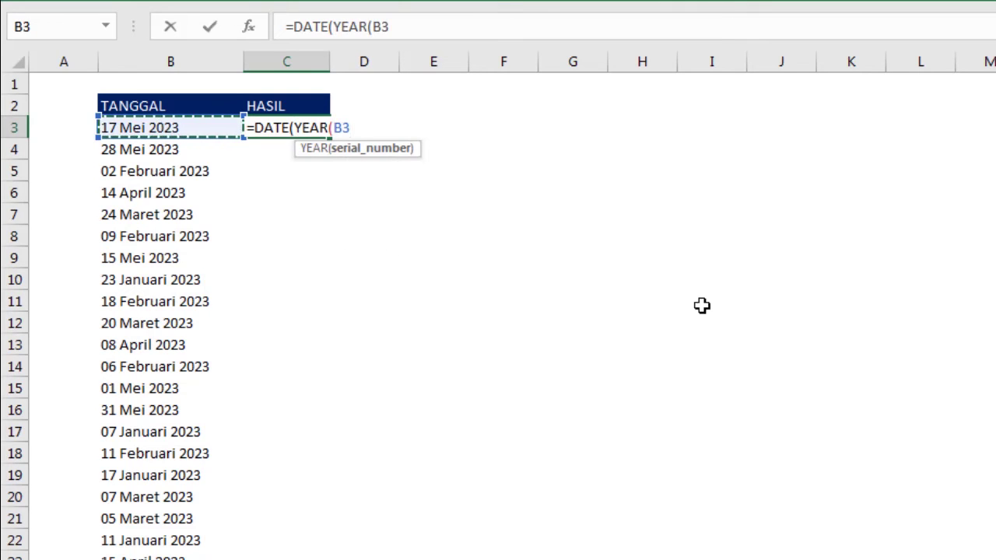
type(")")
type(";")
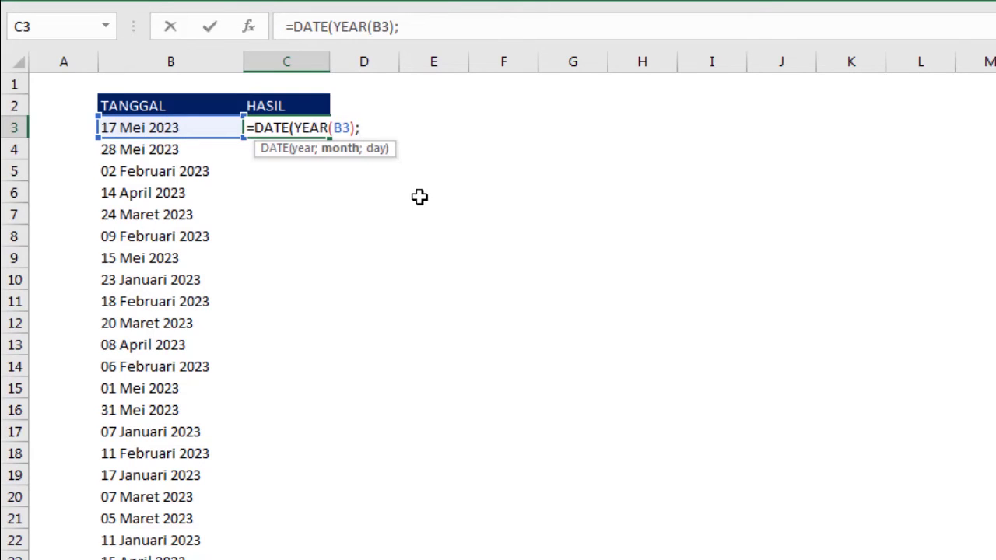
type("m")
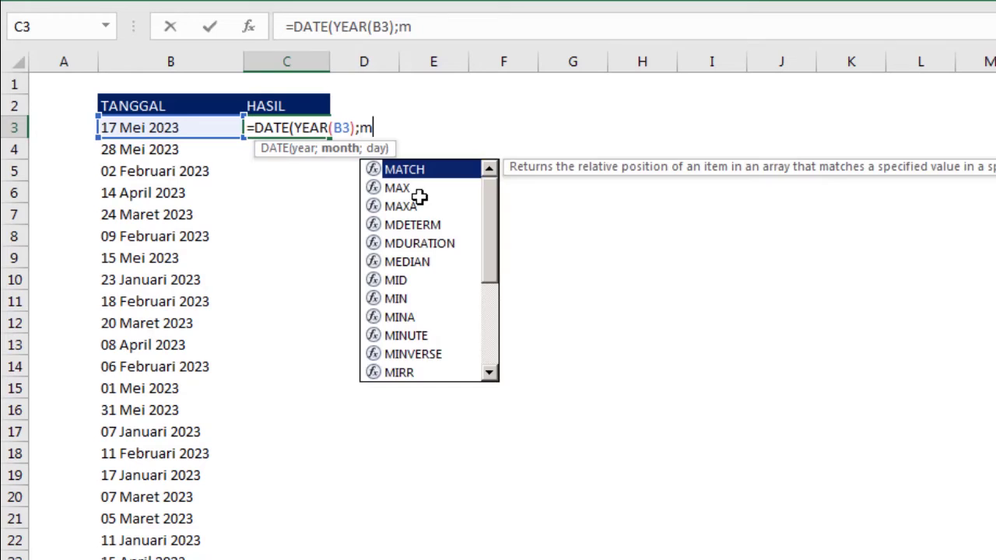
type("on")
key("Tab")
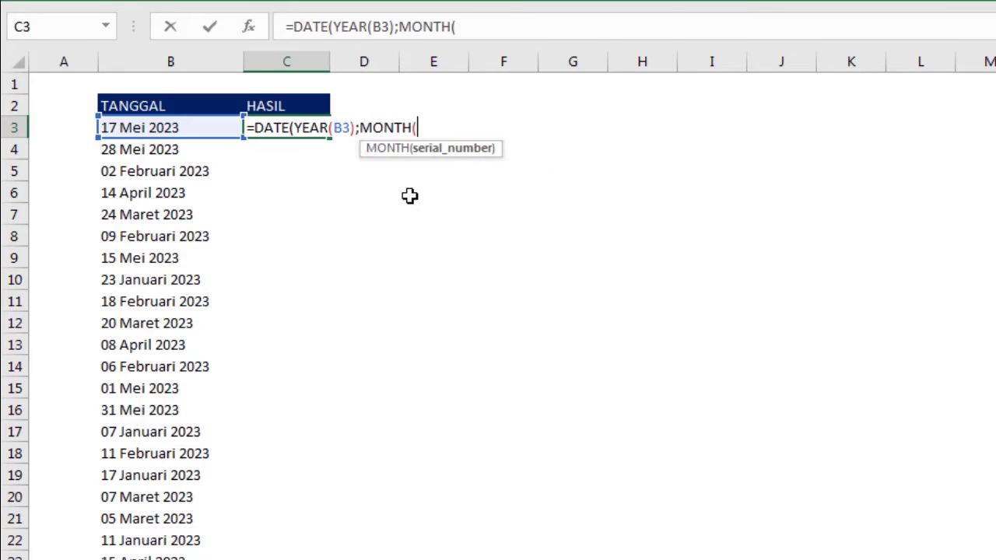
left_click(171, 130)
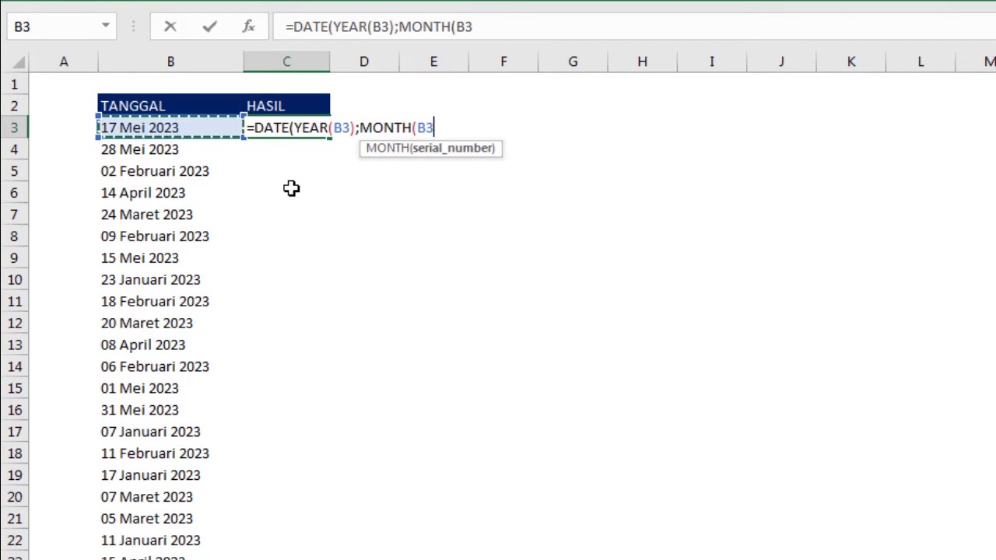
- Add DAY(B3) as the third argument and accept Excel's parenthesis correction, giving 45063
type(");")
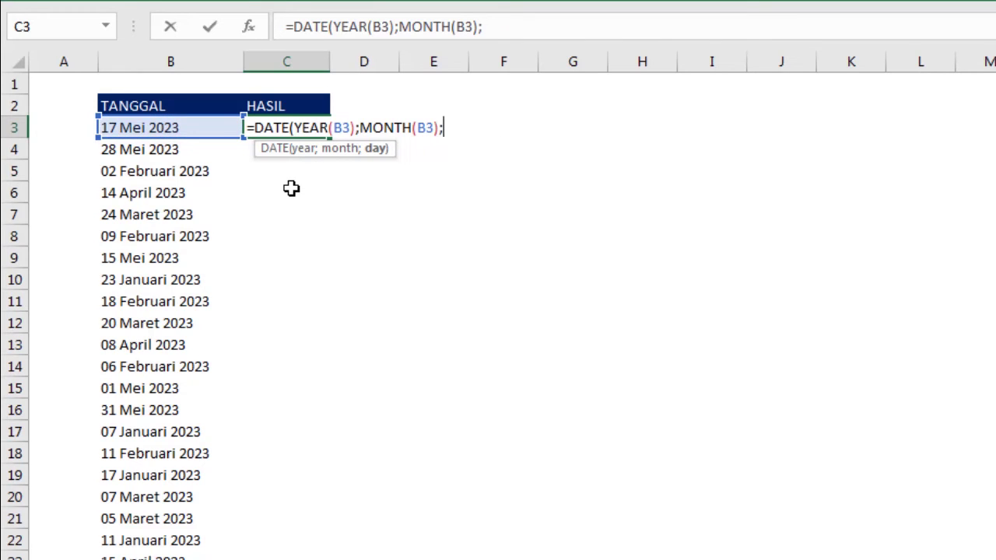
type("da")
key("Down")
key("Down")
key("Down")
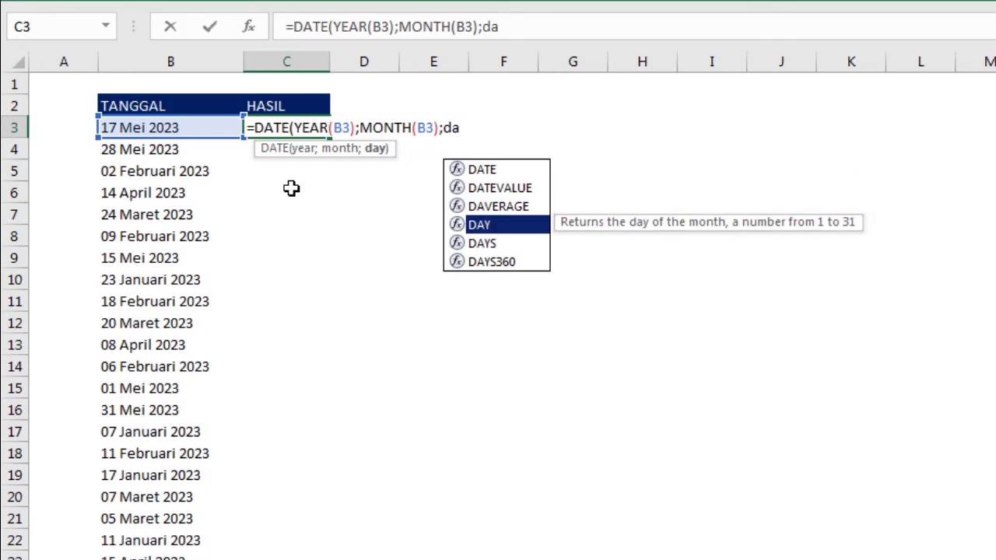
key("Tab")
left_click(179, 127)
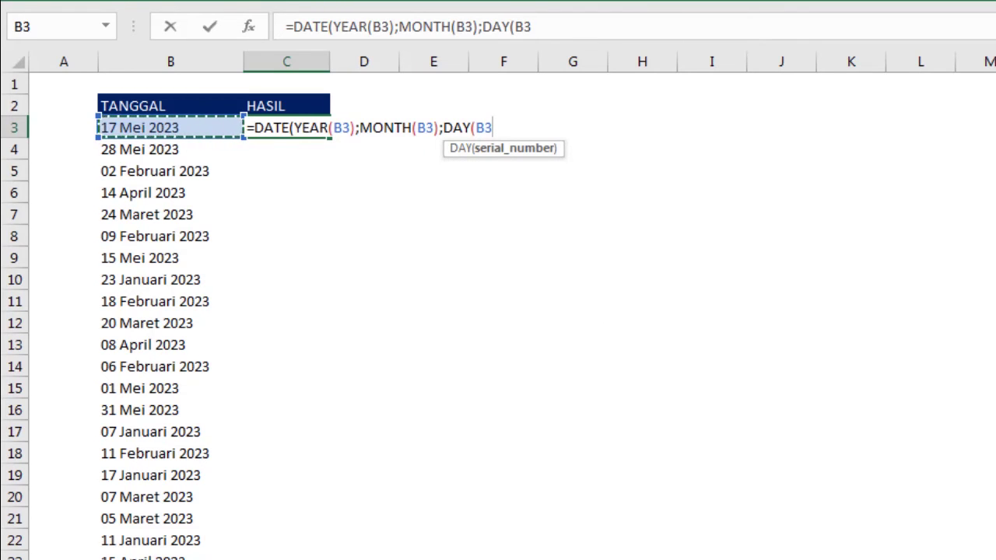
key("Return")
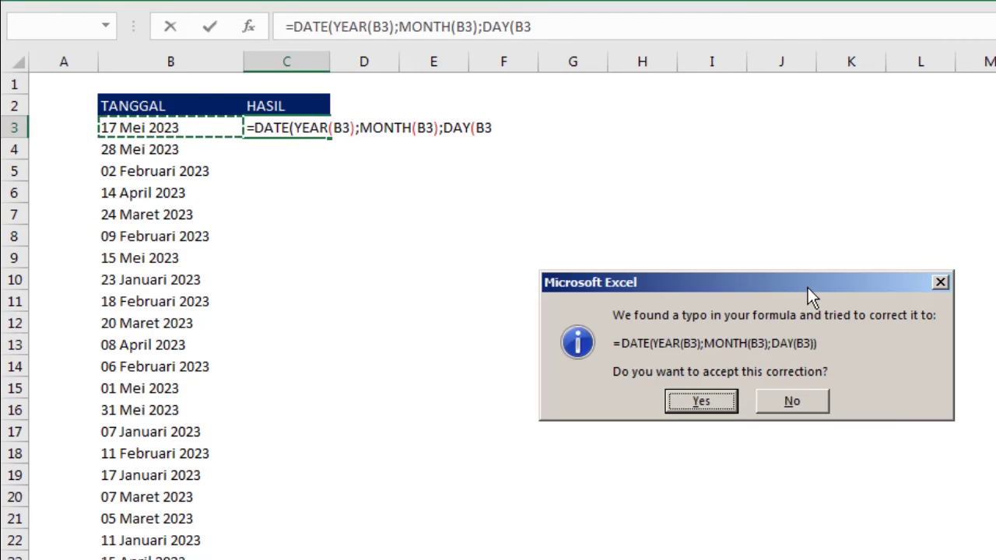
left_click_drag(809, 296, 599, 179)
left_click(427, 282)
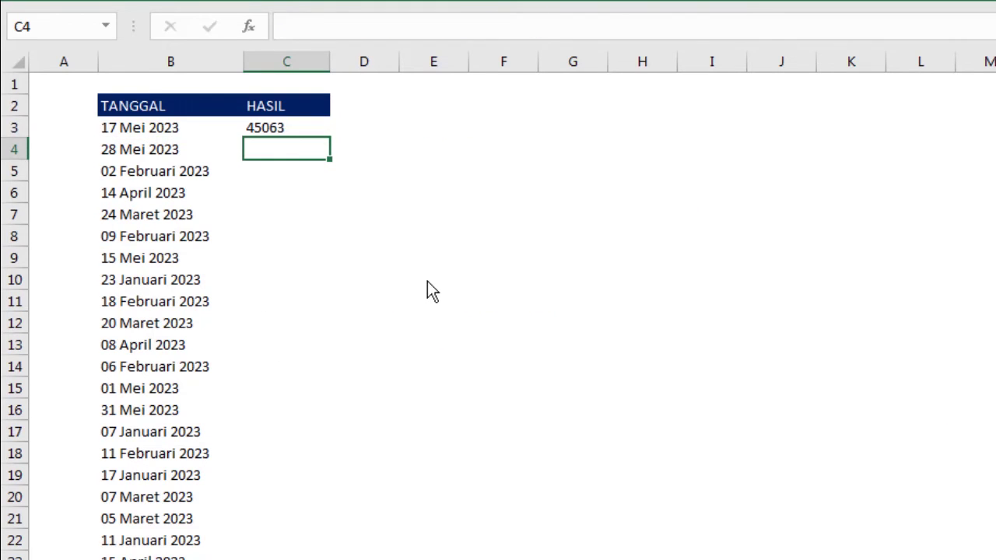
left_click(290, 126)
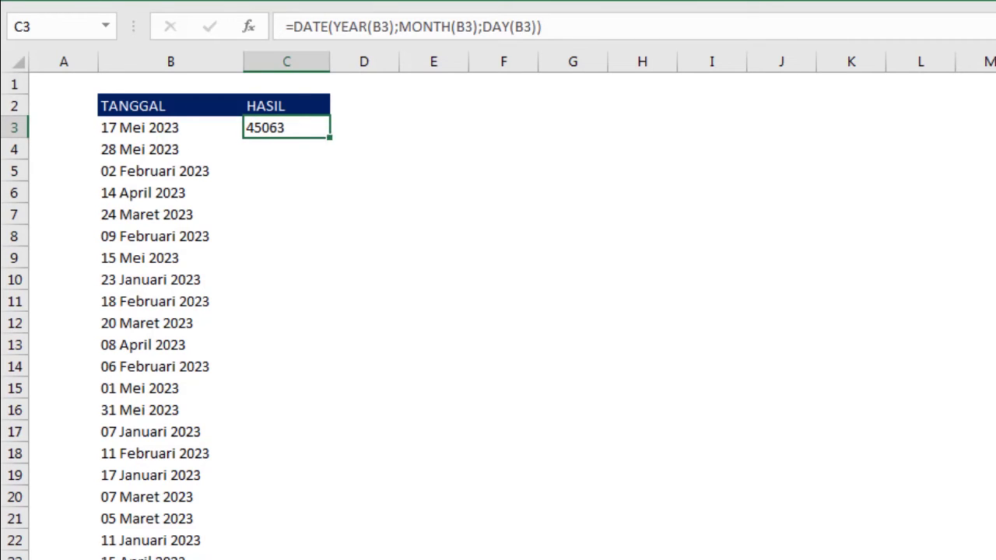
- Format C3 as Long Date after trying Short Date, so it shows 17 Mei 2023
left_click(66, 2)
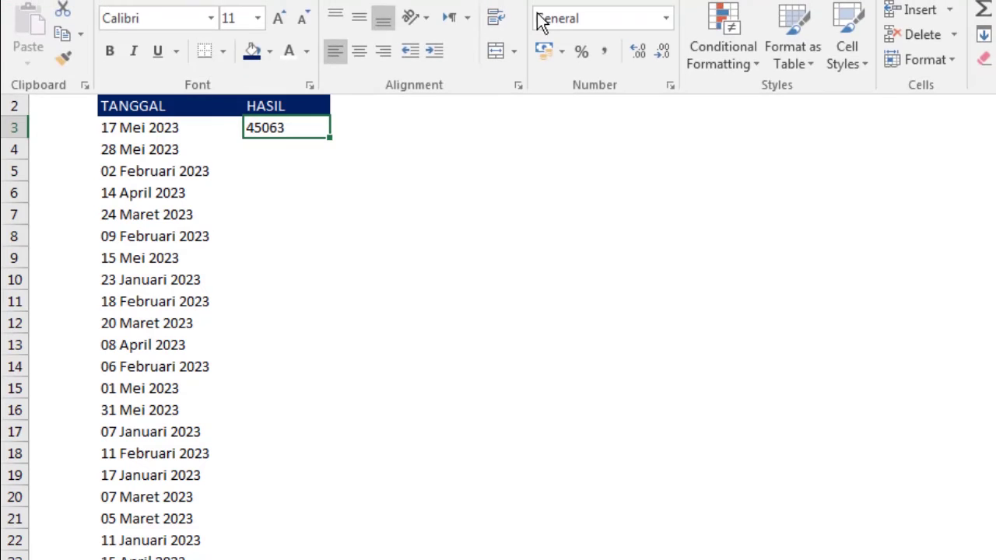
left_click(664, 20)
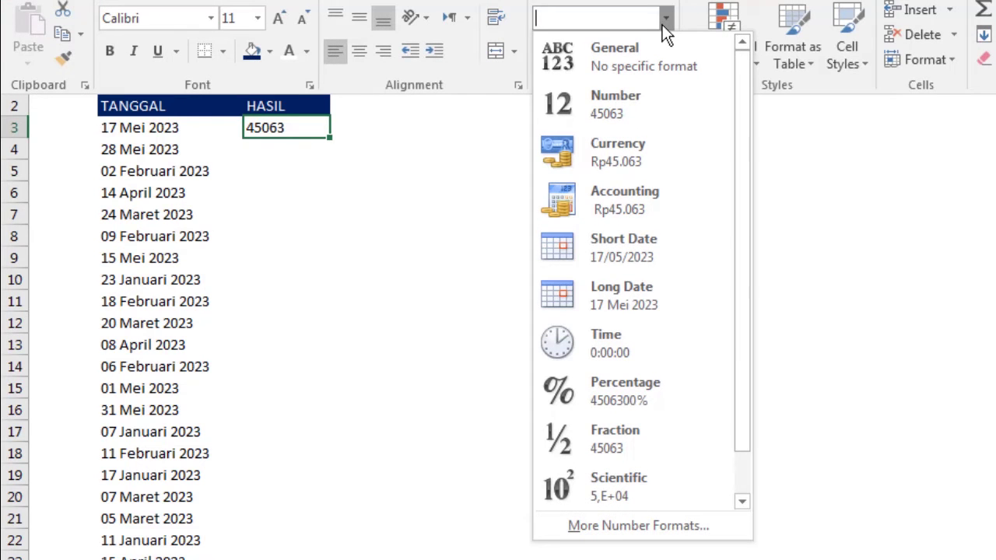
left_click(651, 232)
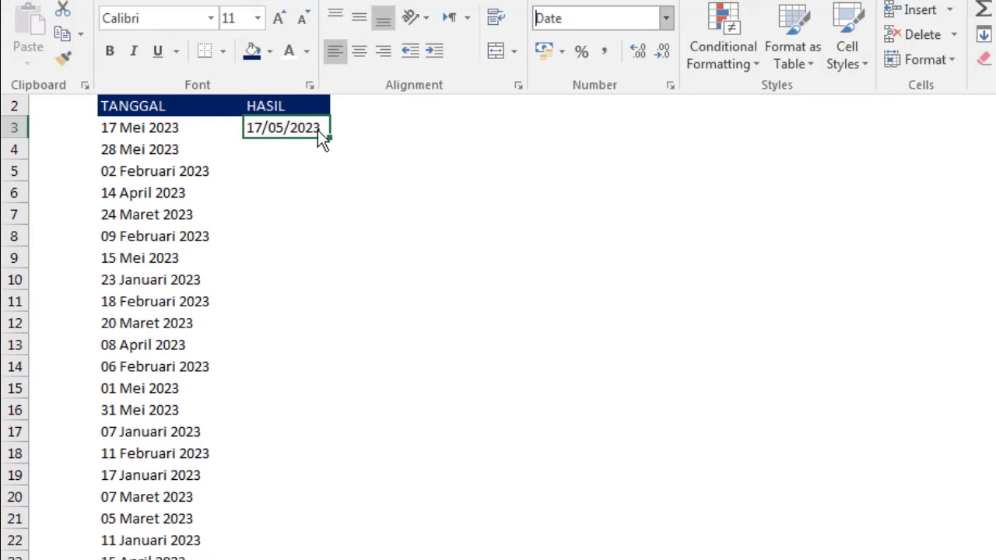
left_click(671, 22)
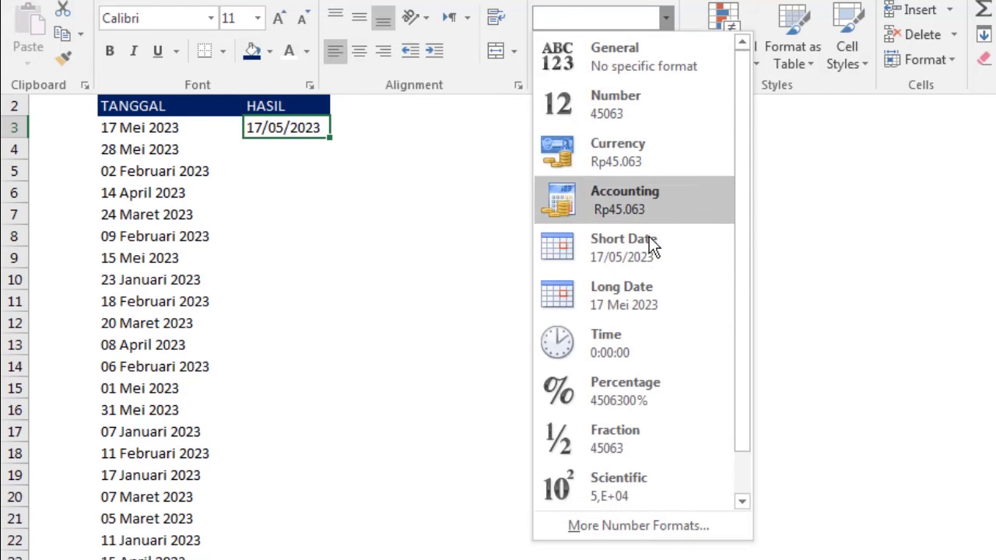
left_click(644, 284)
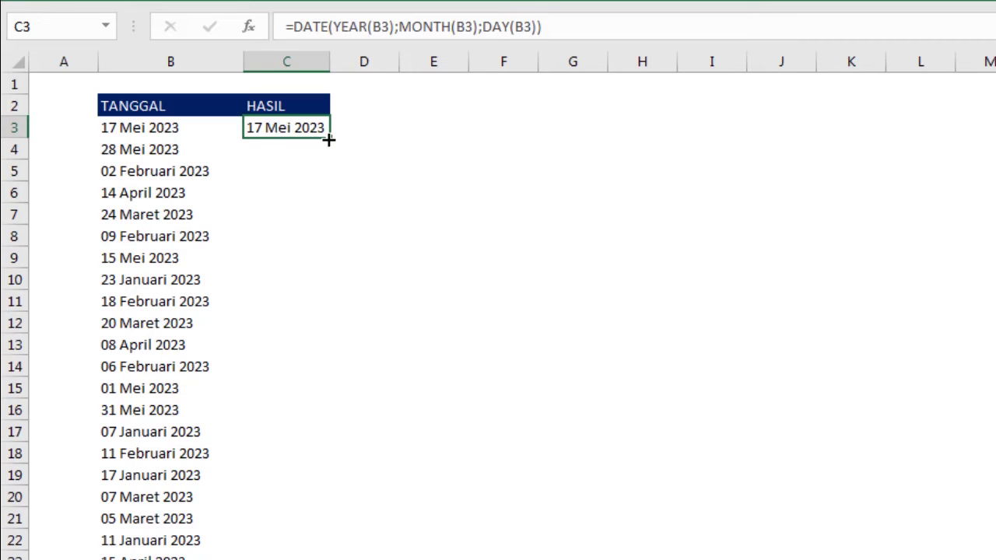
- Fill the DATE formula from C3 down column C, then reopen C3 for editing
double_click(328, 140)
double_click(331, 67)
left_click(485, 180)
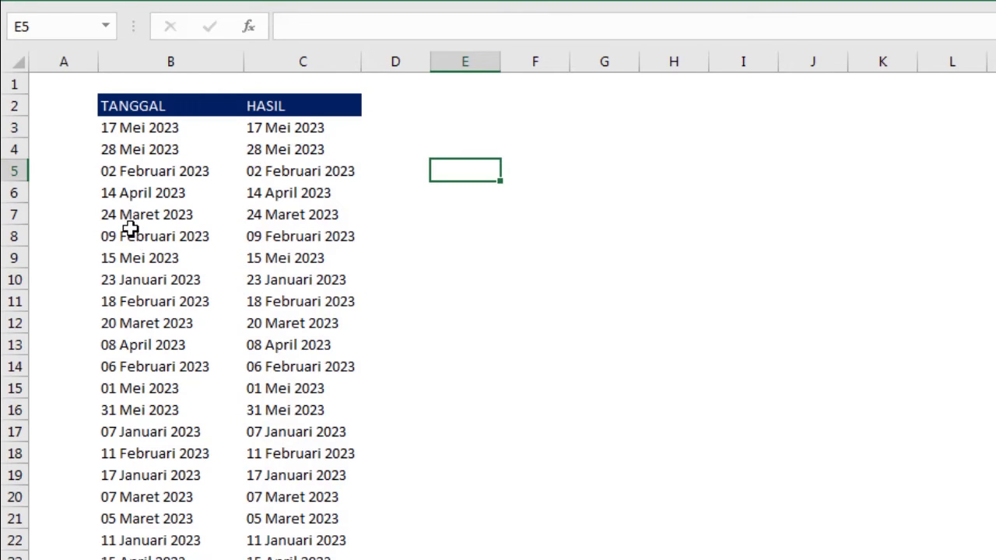
double_click(276, 127)
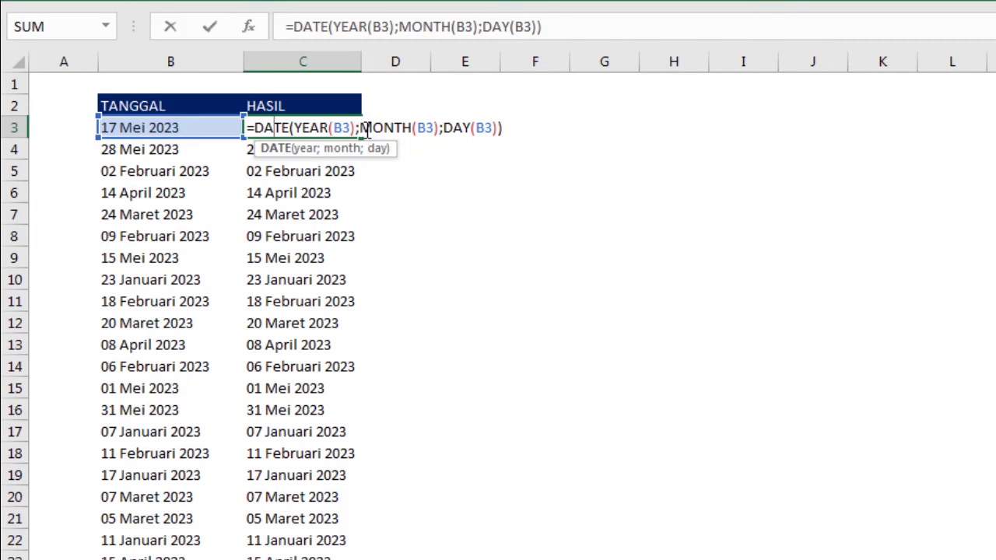
- Change C3's MONTH argument from B3 to "1/6/2023", making it 17 Juni 2023
left_click(434, 128)
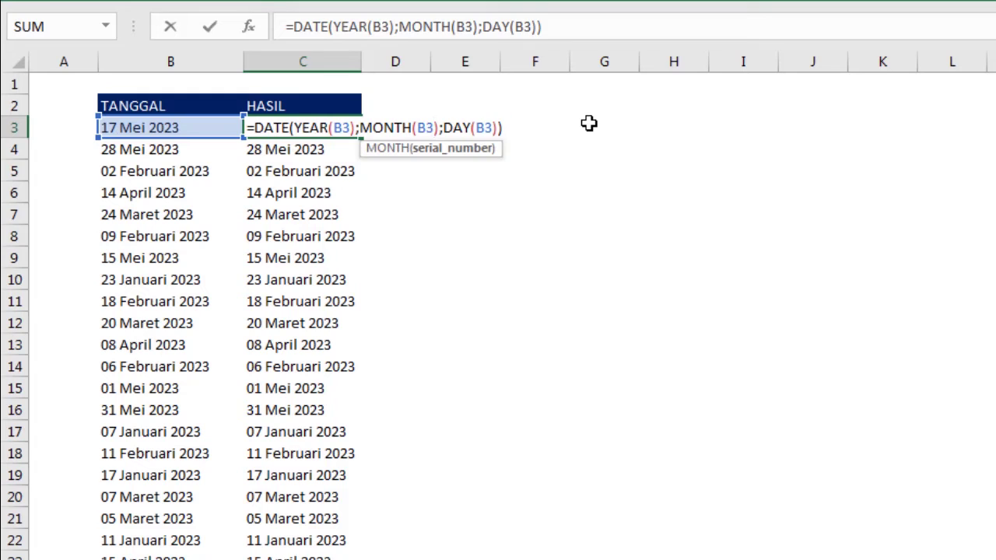
key("BackSpace")
key("BackSpace")
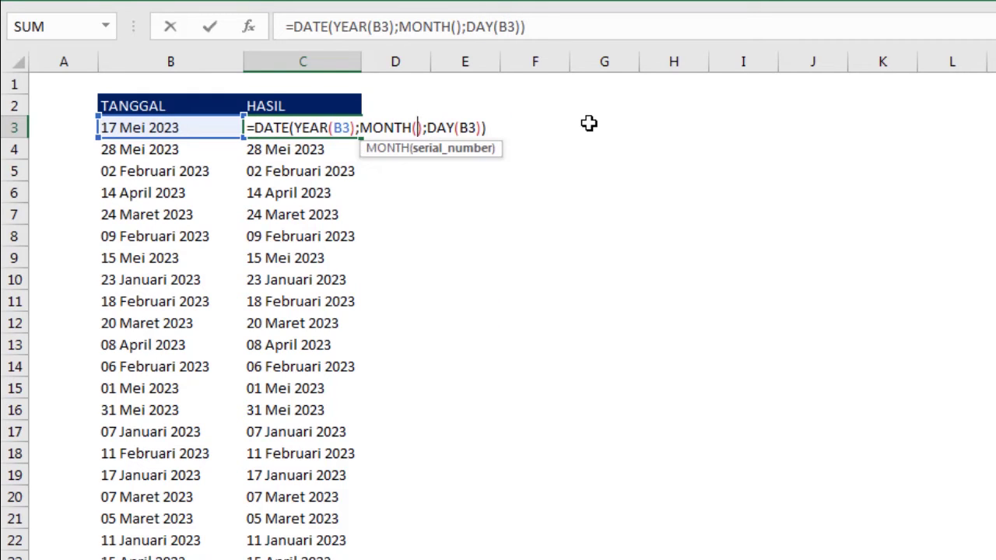
type("\"")
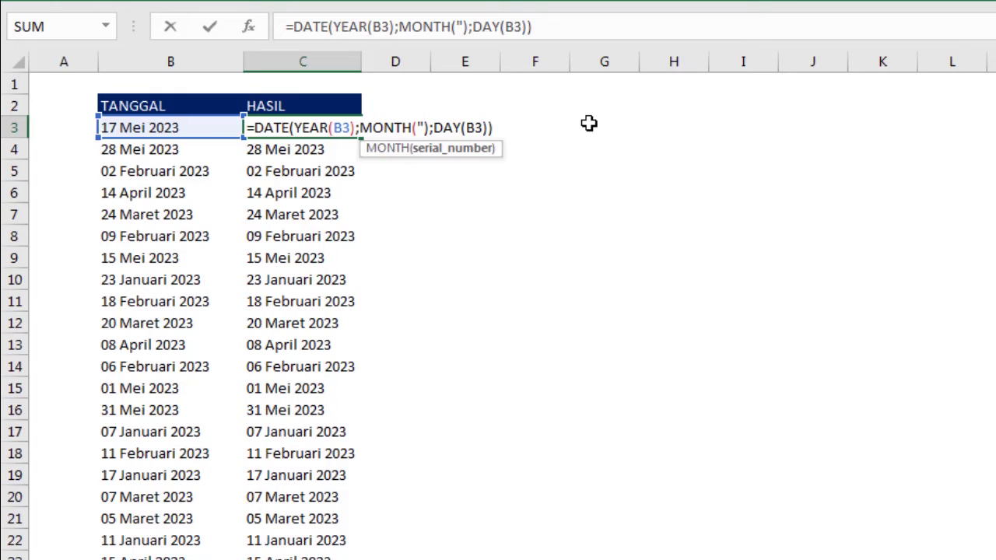
type("1/6")
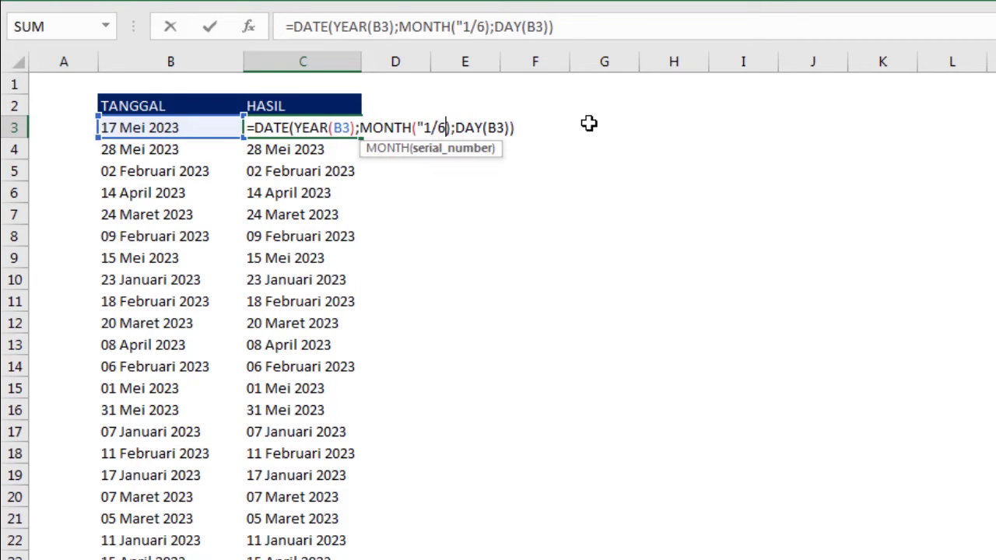
type("/2023")
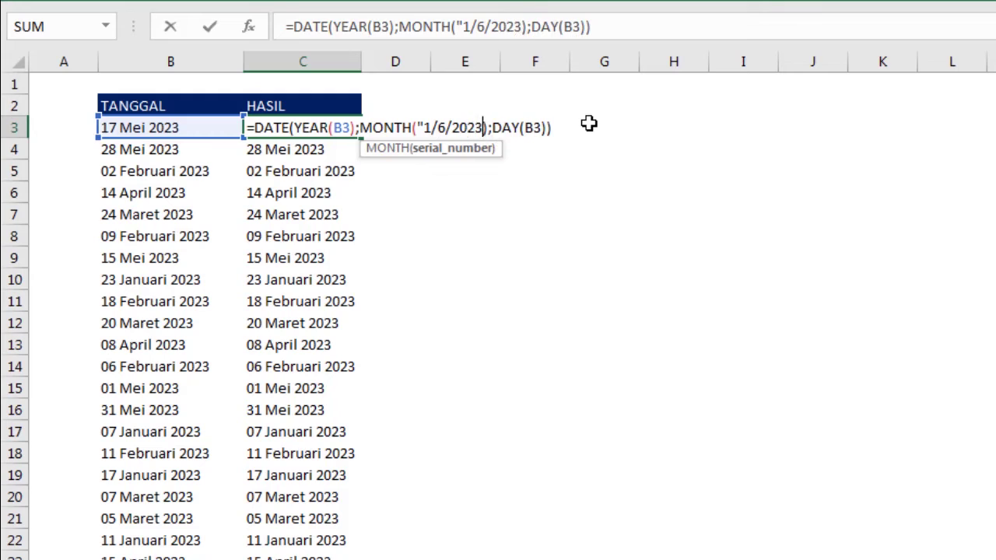
type("\"")
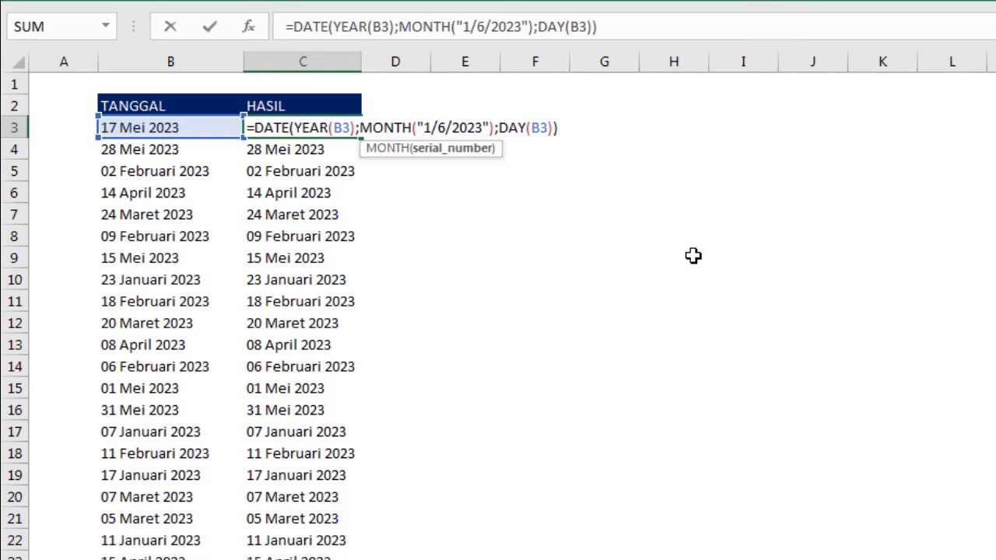
key("Return")
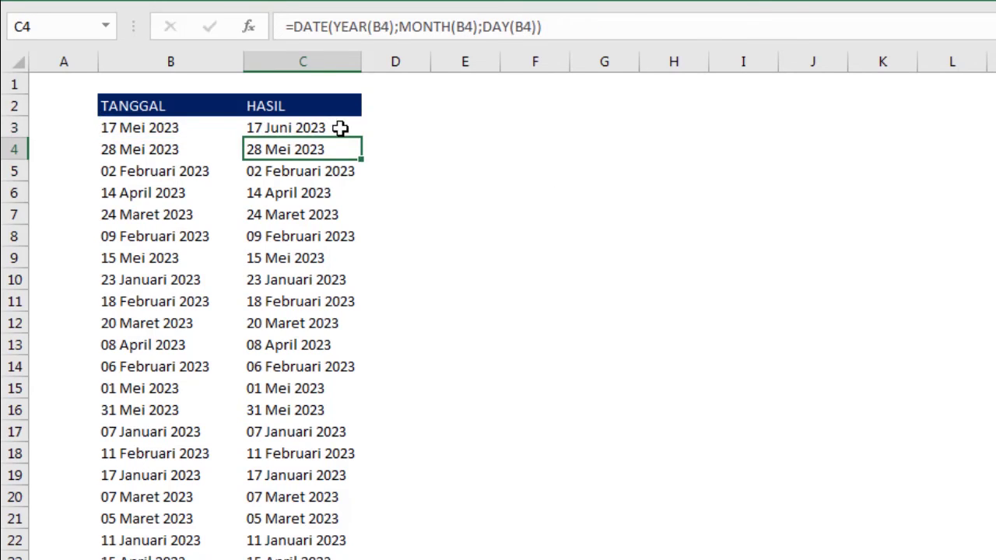
- Fill the edited formula from C3 down column C so every row shows a Juni date
left_click(340, 127)
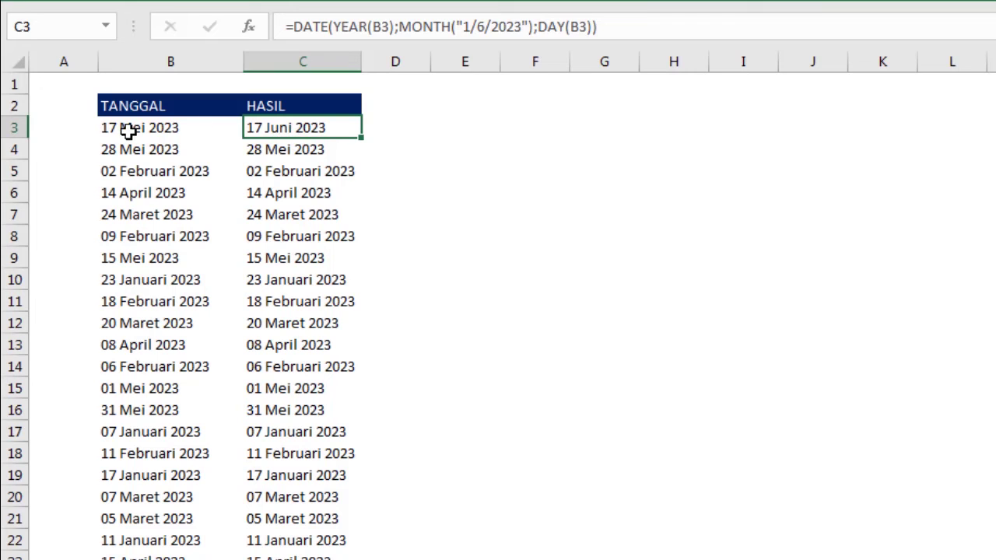
double_click(361, 140)
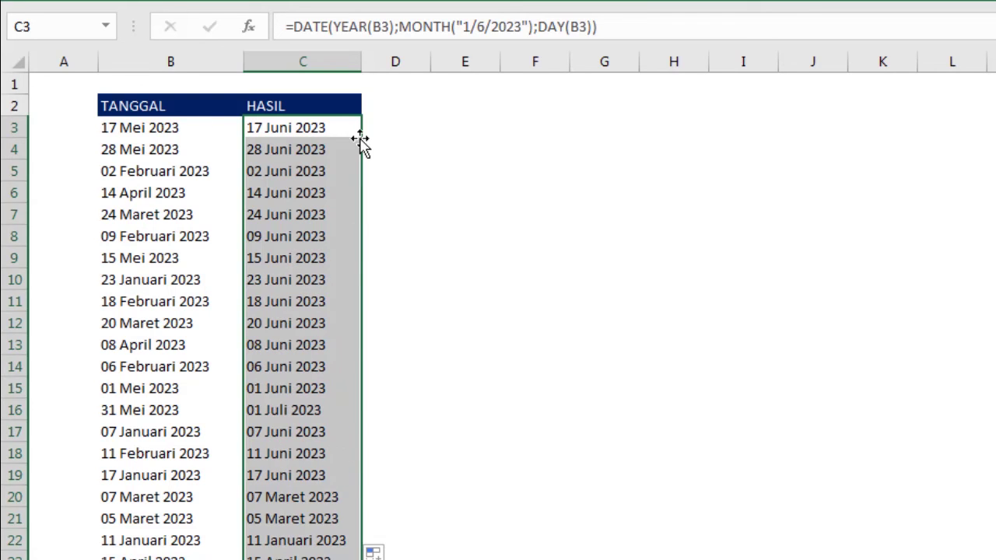
left_click(450, 148)
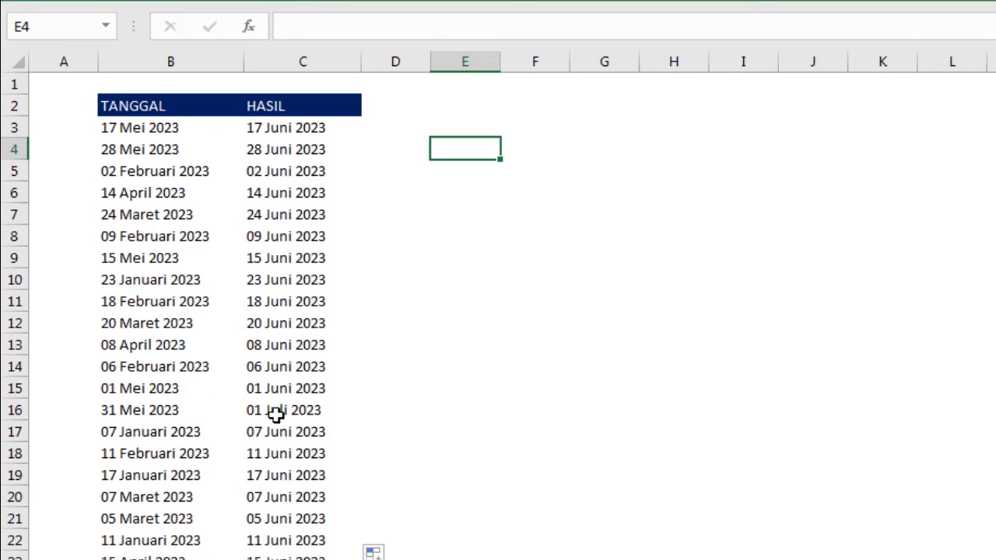
left_click(276, 414)
left_click(301, 382)
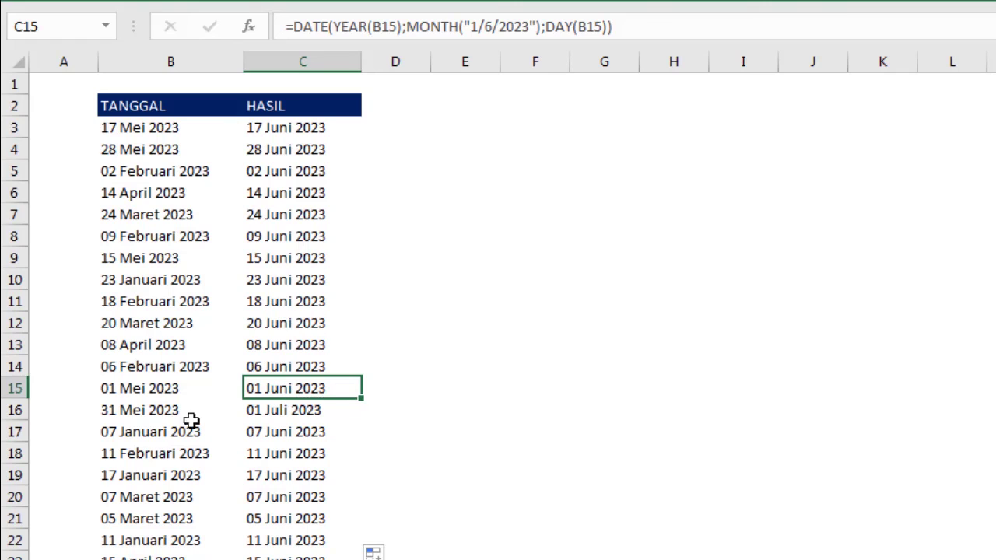
left_click(124, 418)
left_click(333, 408)
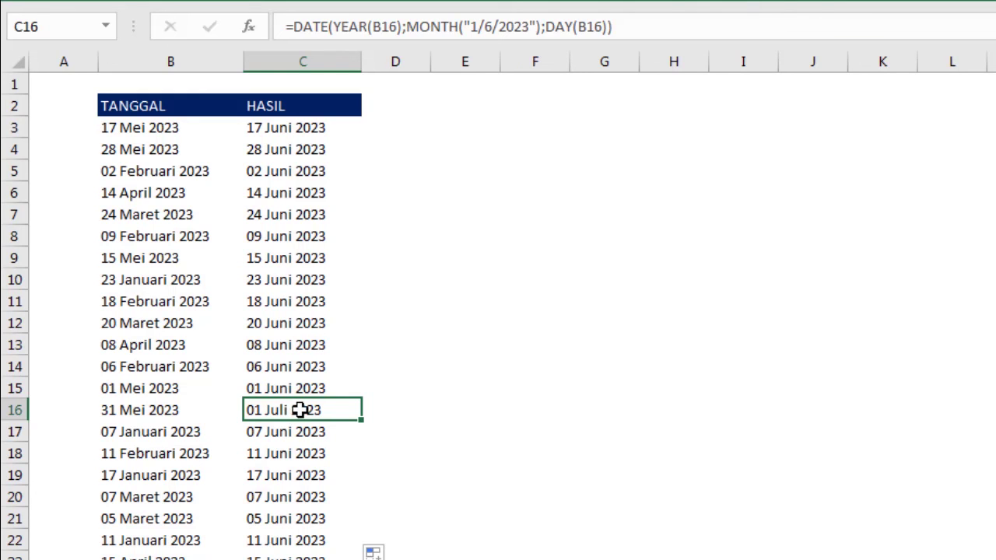
scroll(446, 353, "down", 3)
scroll(444, 354, "down", 3)
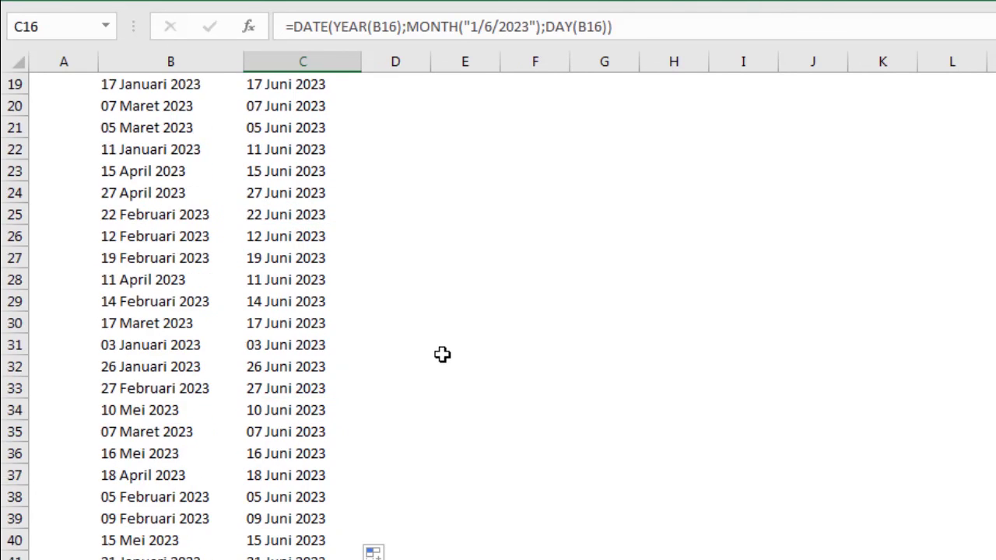
scroll(404, 364, "down", 3)
scroll(318, 389, "down", 2)
scroll(318, 389, "down", 4)
scroll(316, 394, "down", 3)
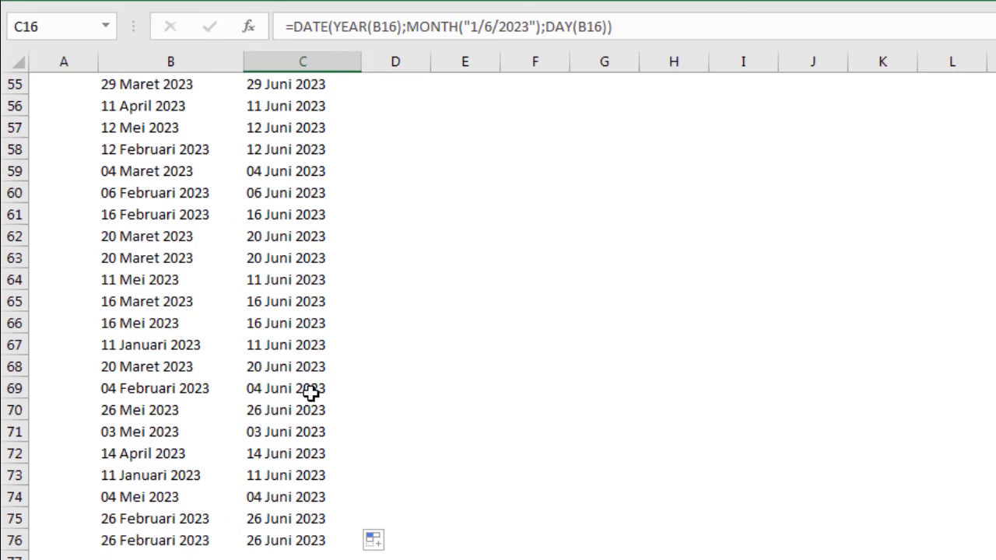
scroll(301, 401, "up", 1)
scroll(303, 400, "up", 9)
scroll(303, 400, "up", 8)
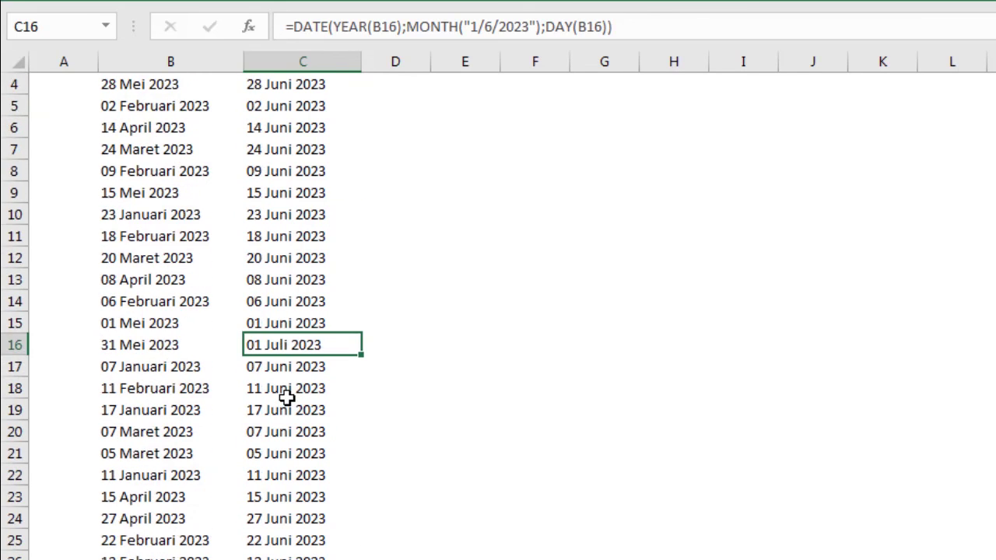
scroll(280, 389, "up", 1)
left_click(275, 279)
left_click(430, 209)
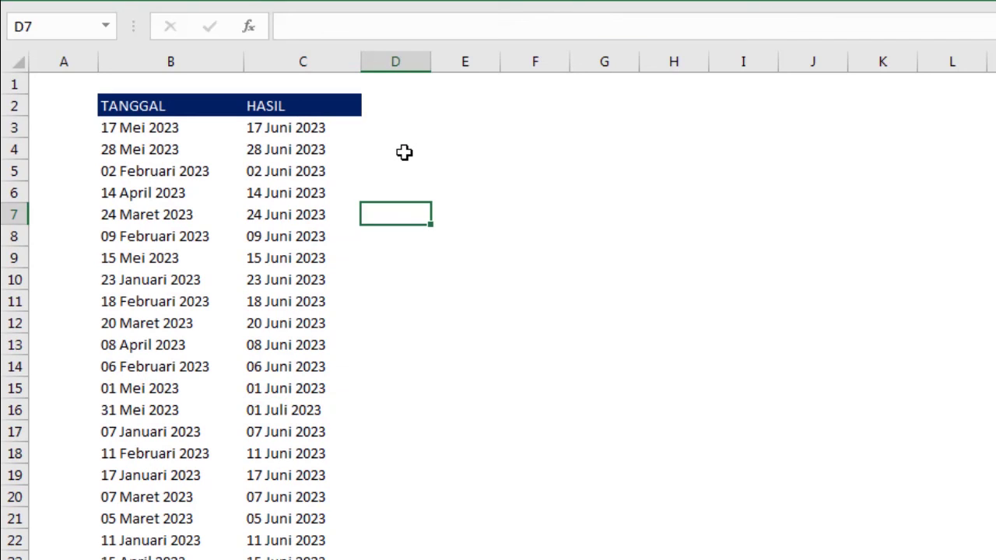
double_click(307, 129)
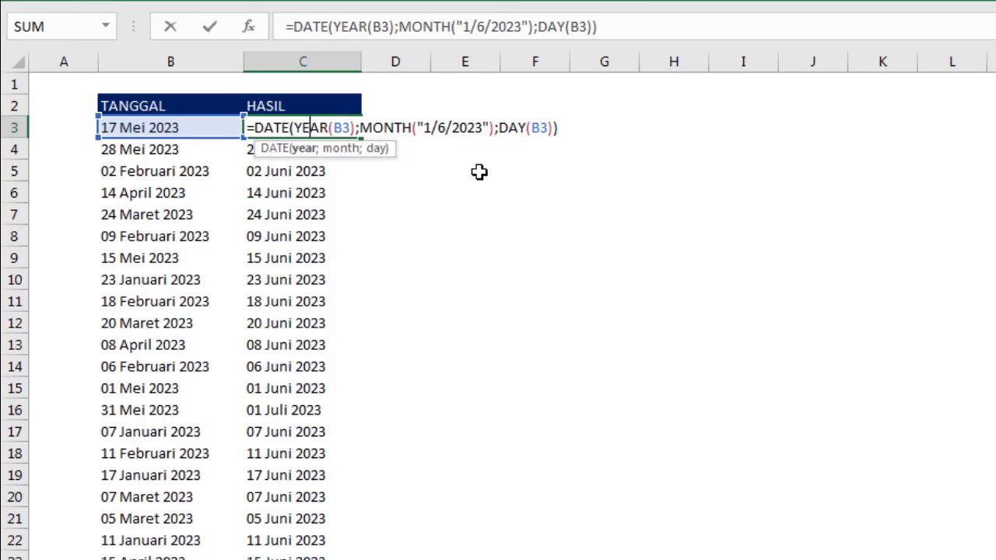
key("ctrl+Return")
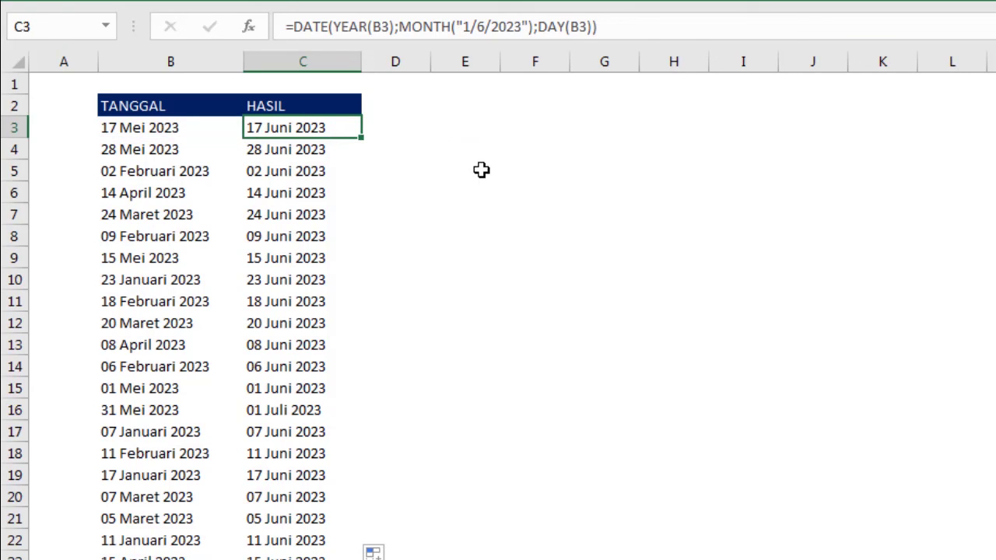